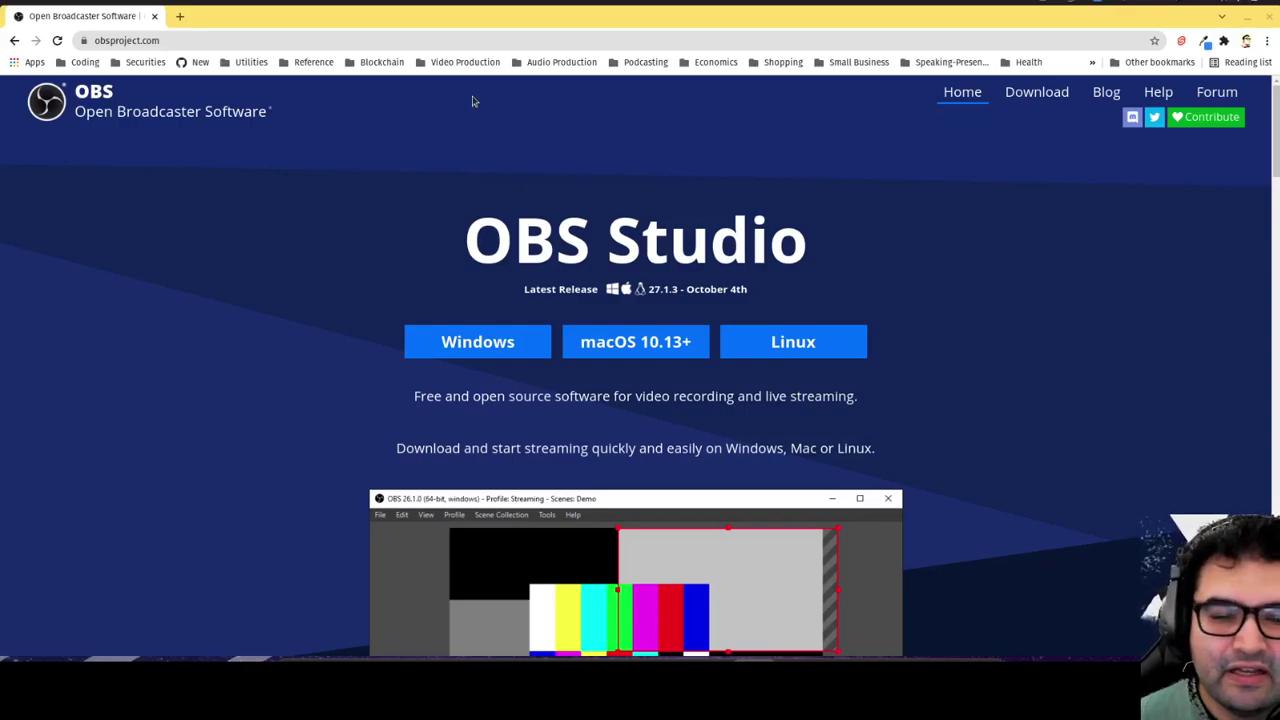
Highlight the OBS Studio heading and tagline, then start the Windows installer download
left_click_drag(468, 230, 814, 234)
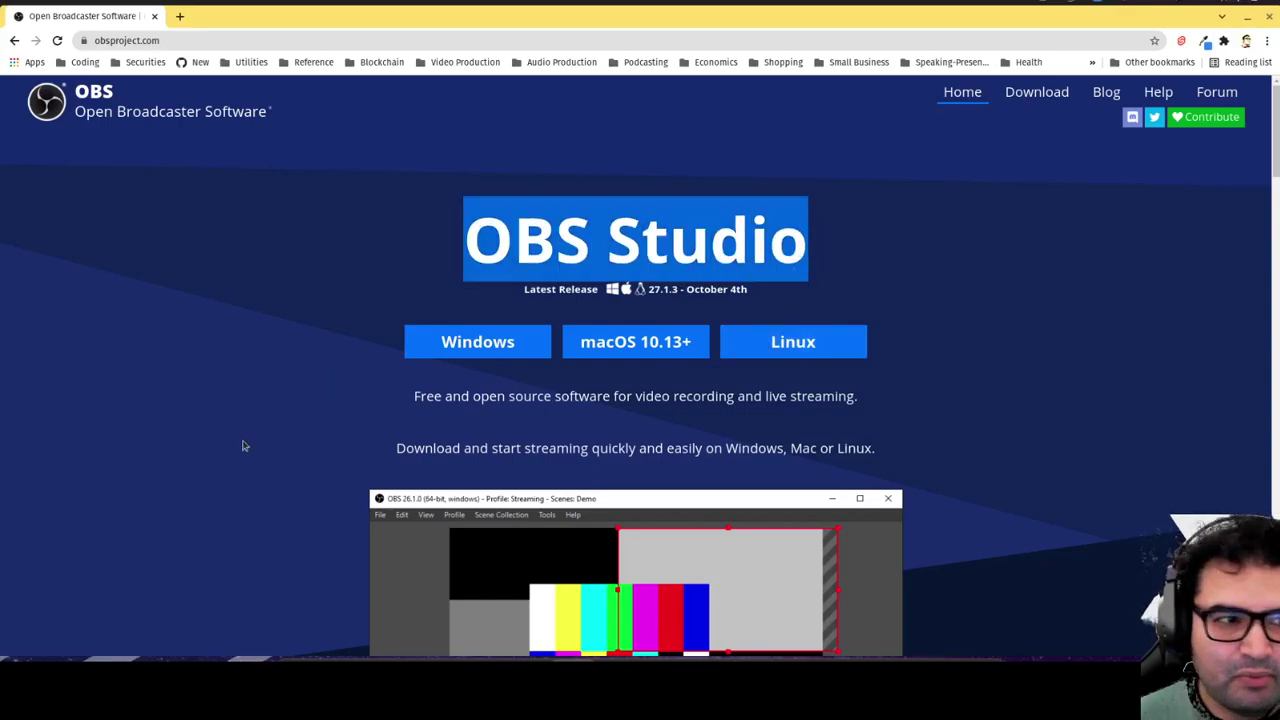
left_click(722, 362)
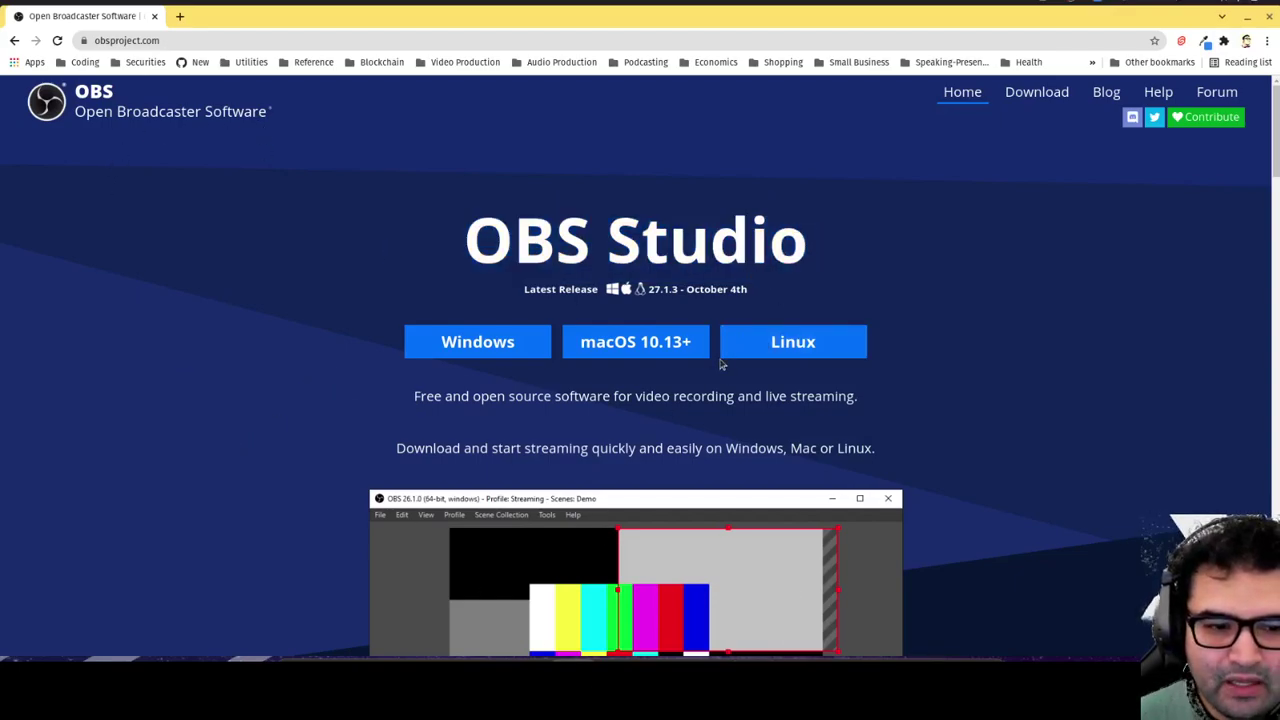
left_click_drag(722, 362, 612, 392)
left_click(460, 350)
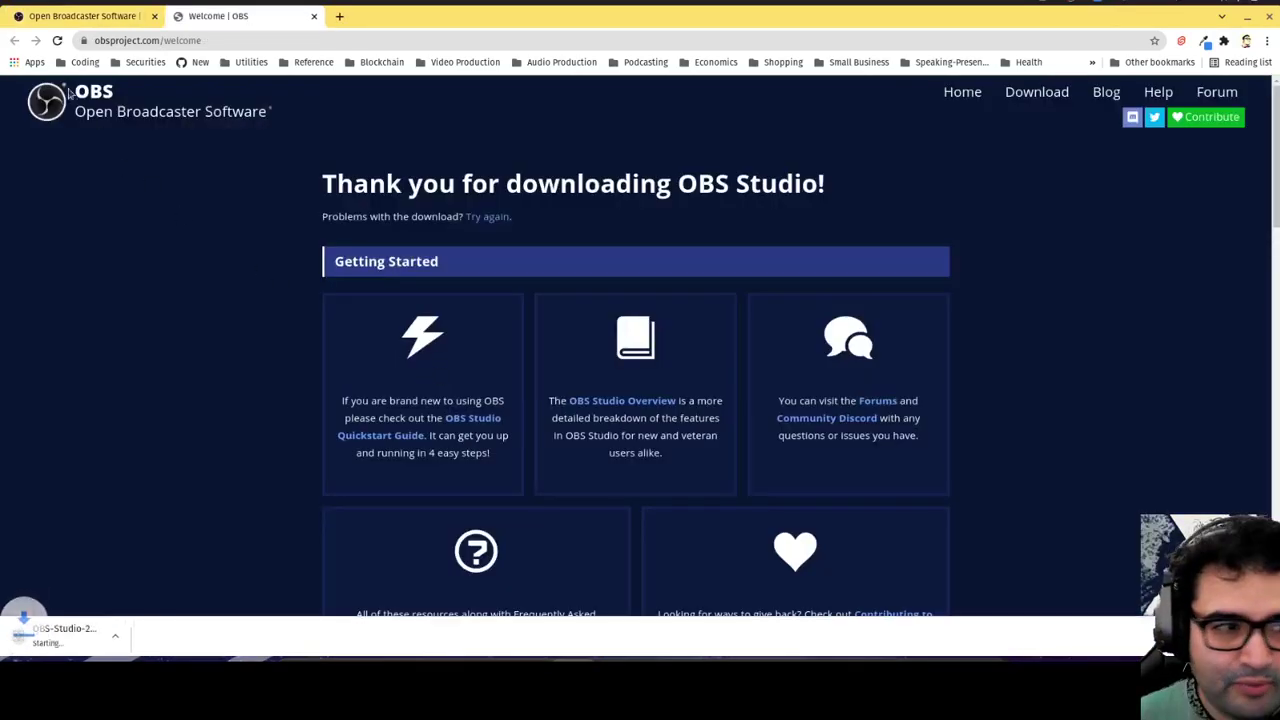
Cancel the OBS Studio installer download and close the Welcome | OBS tab
left_click(145, 635)
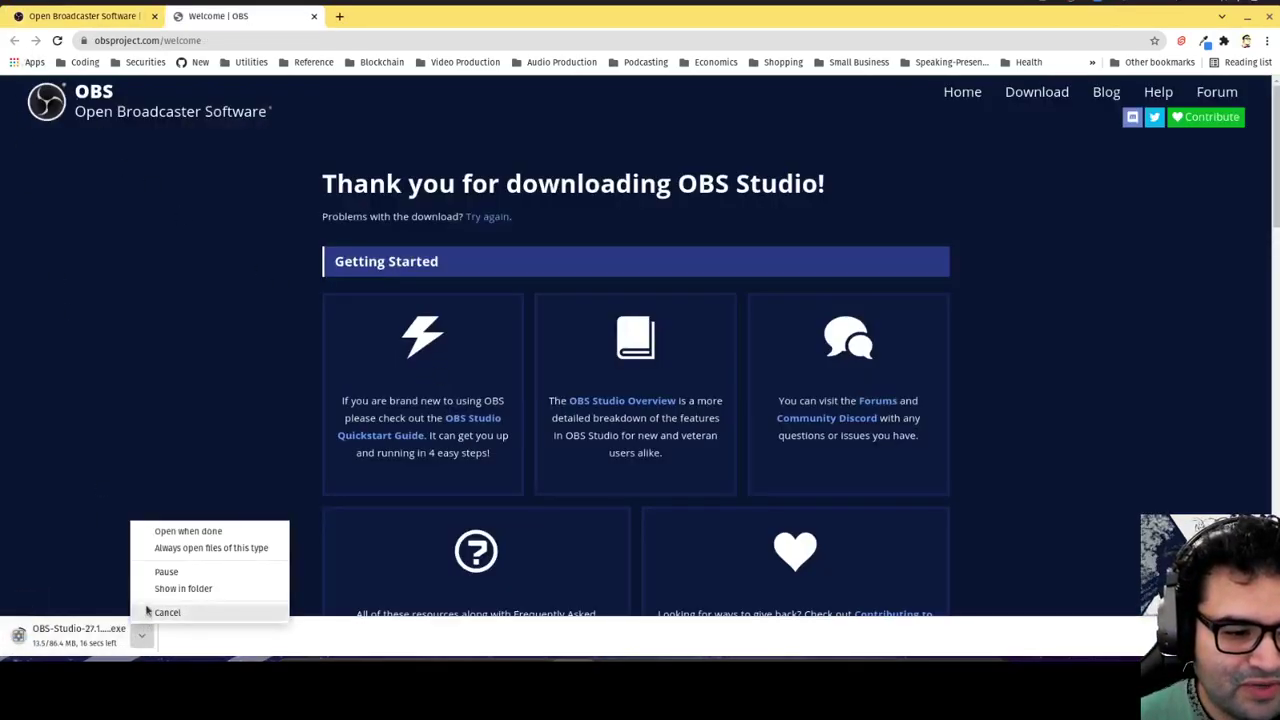
left_click(158, 609)
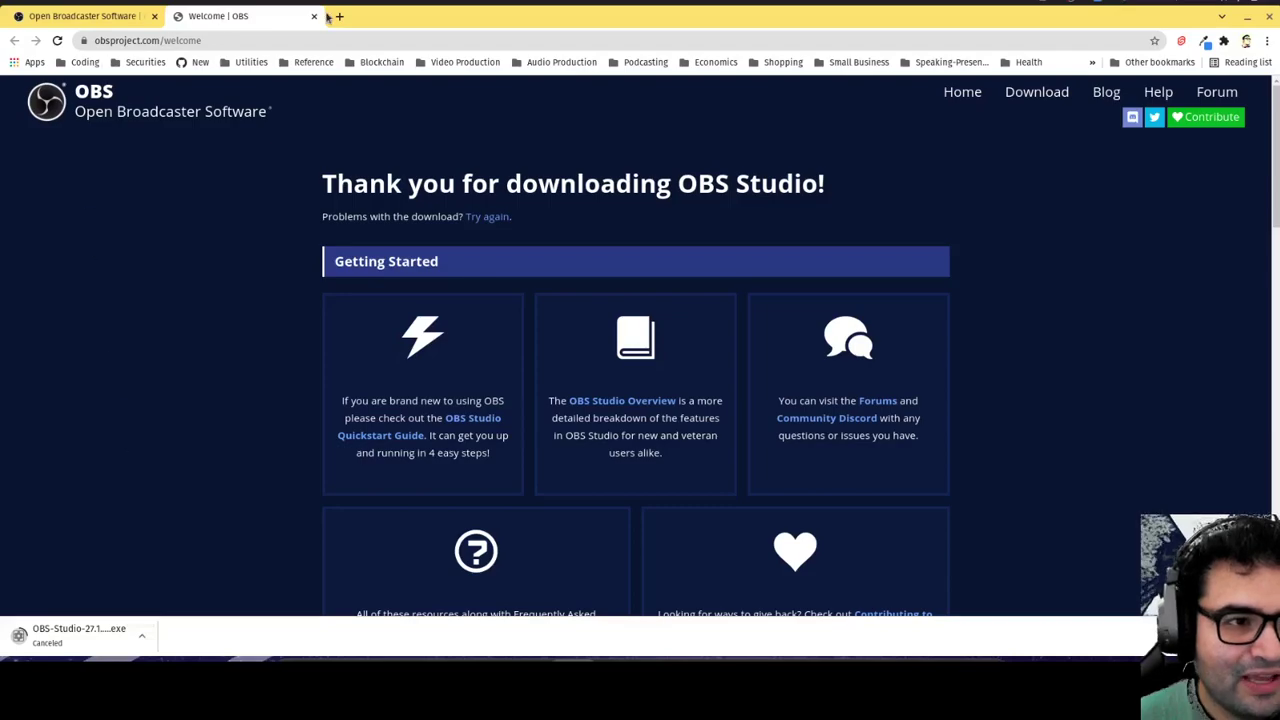
left_click(313, 16)
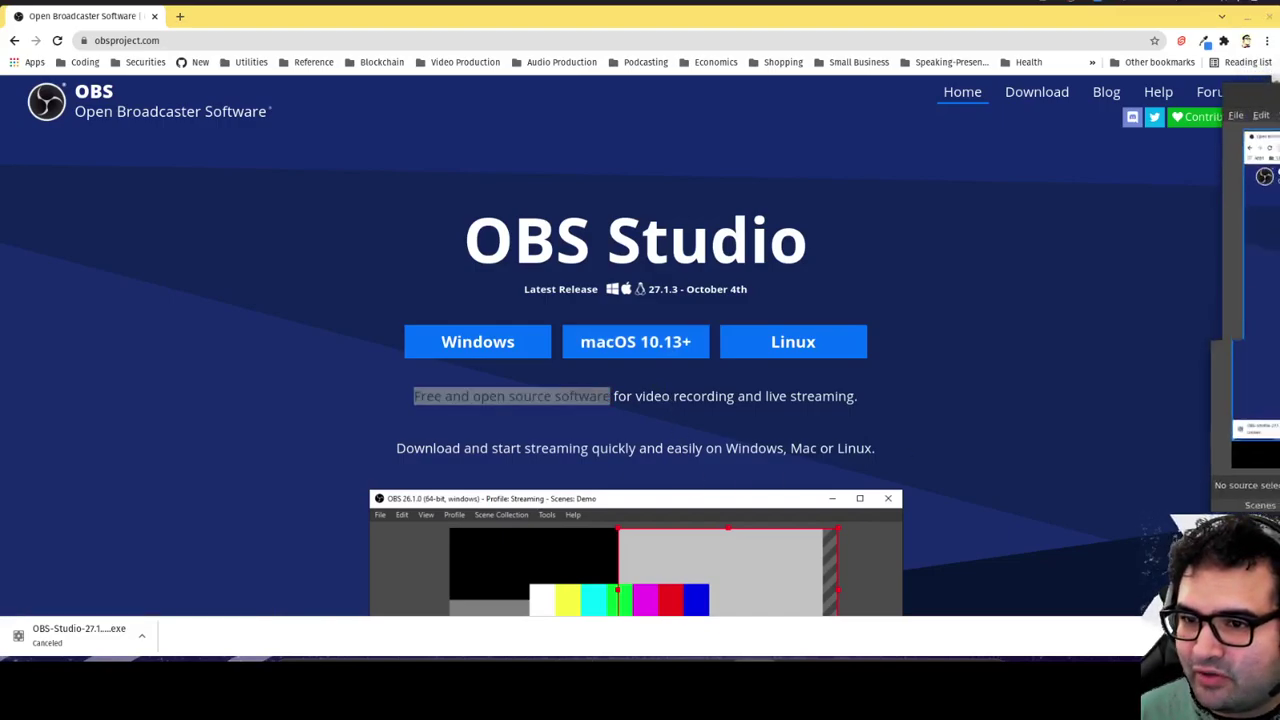
Drag the OBS Studio 26.1.2 window over Chrome to show its scenes, sources and preview
left_click_drag(1279, 140, 430, 88)
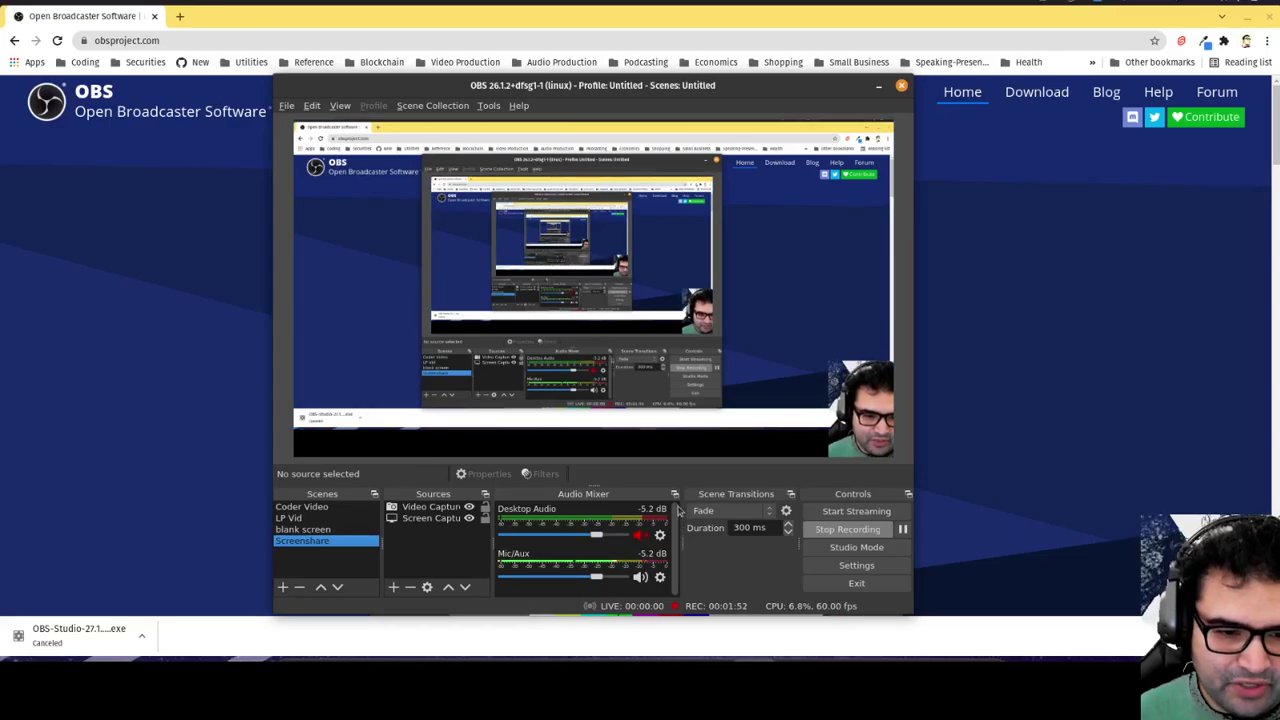
left_click(680, 541)
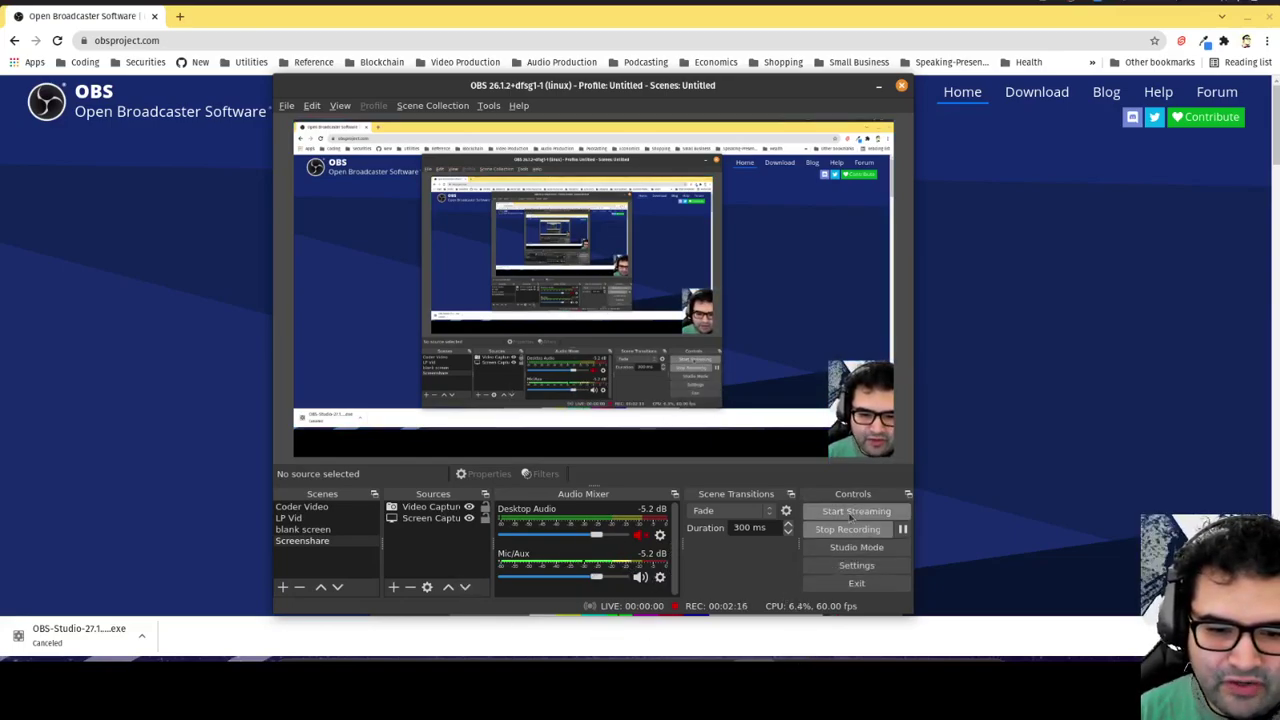
left_click(847, 566)
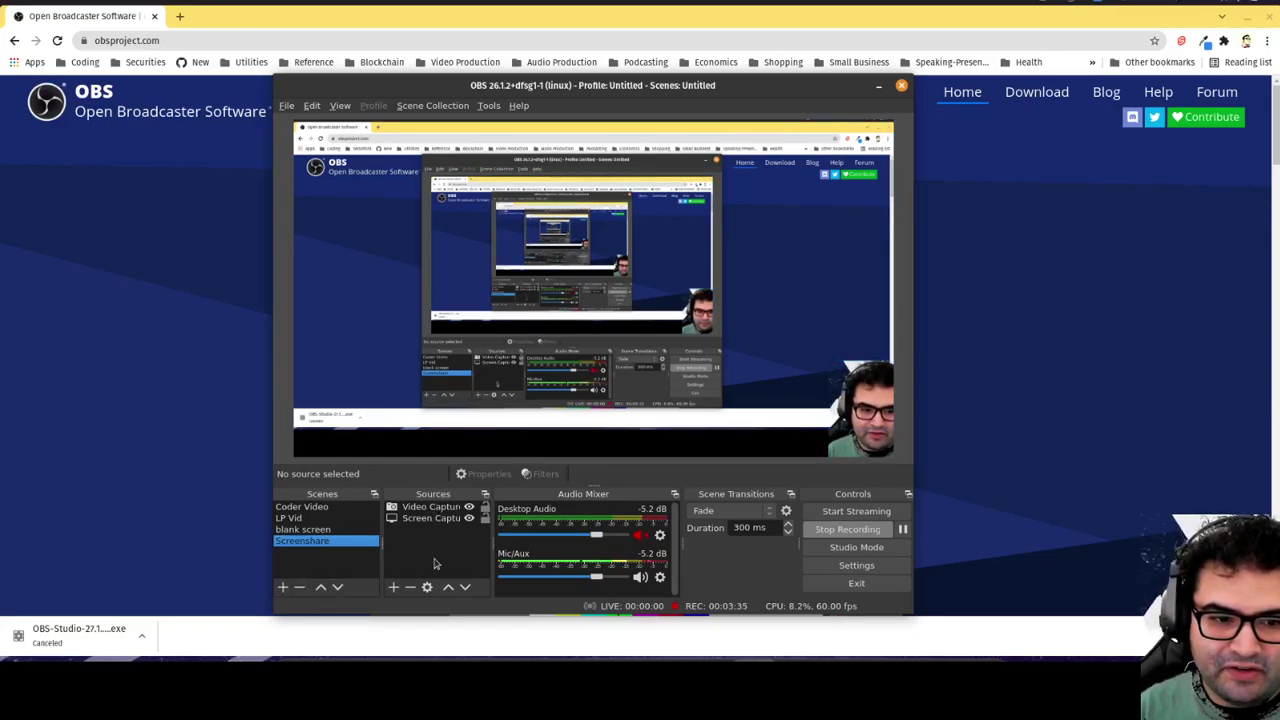
left_click(435, 509)
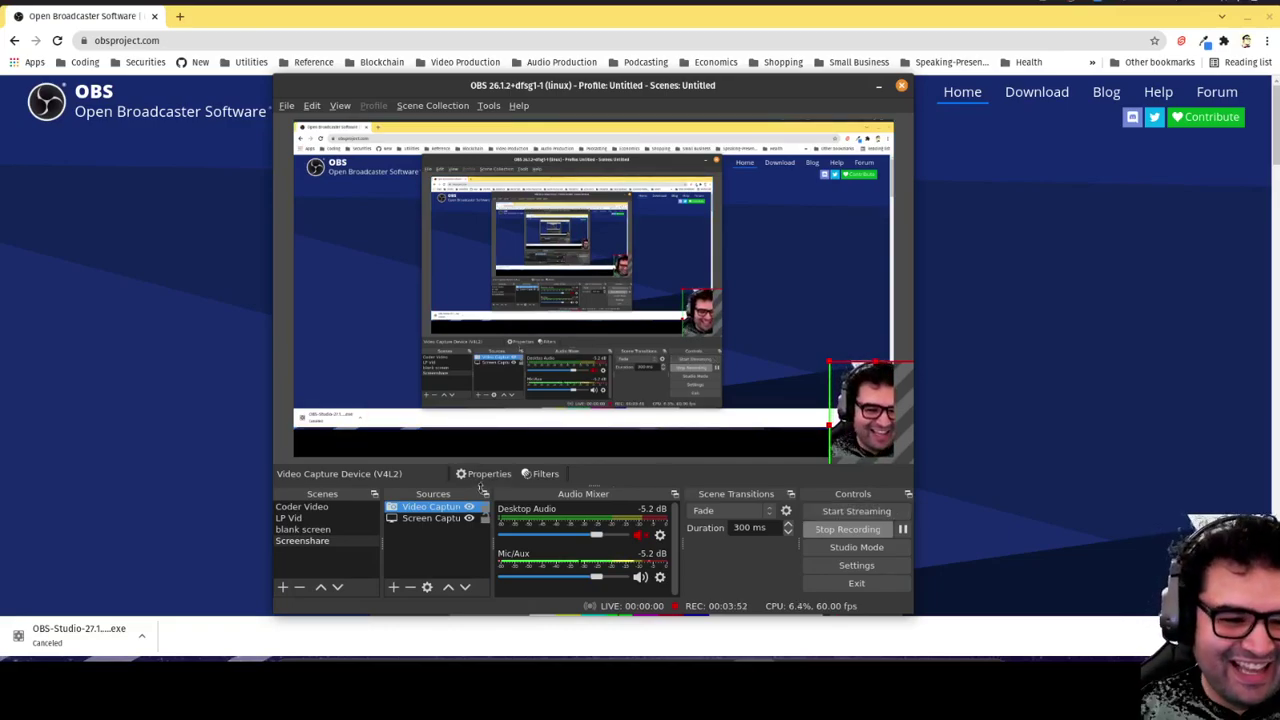
left_click(440, 518)
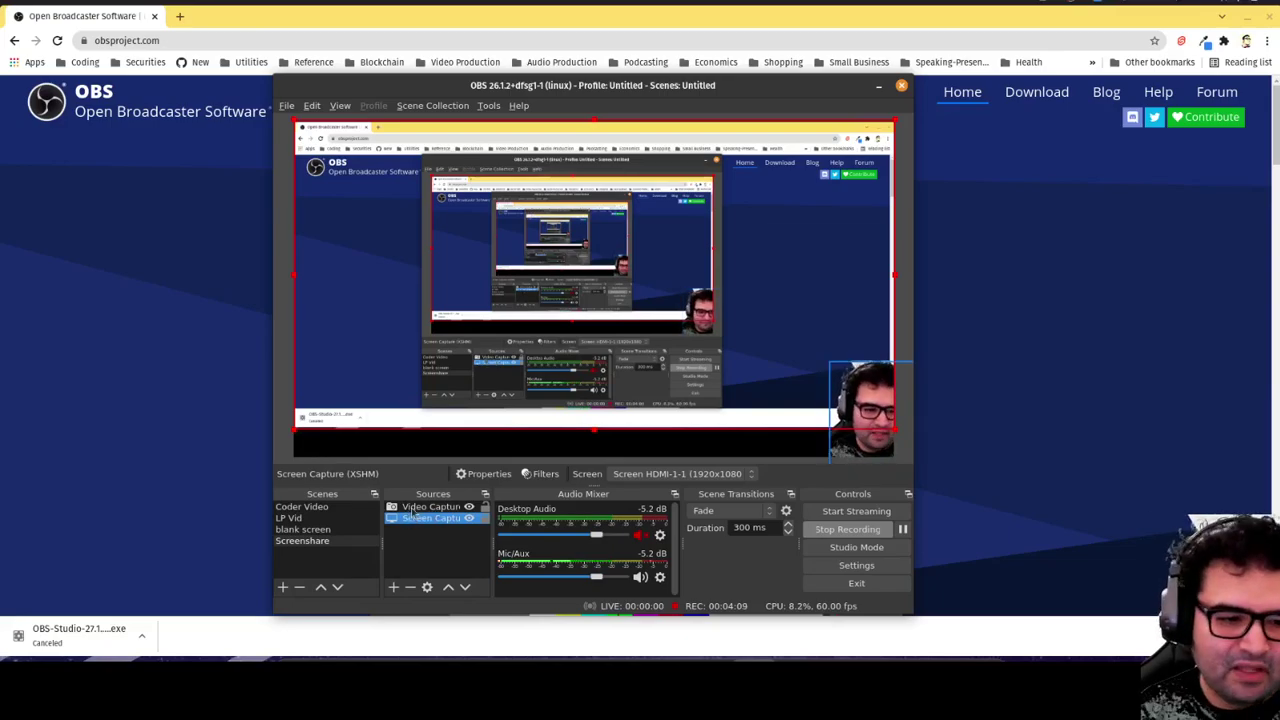
left_click(413, 508)
Open the Video Capture source's Chroma Key filter, check the key colour types, and toggle it off and on
right_click(413, 511)
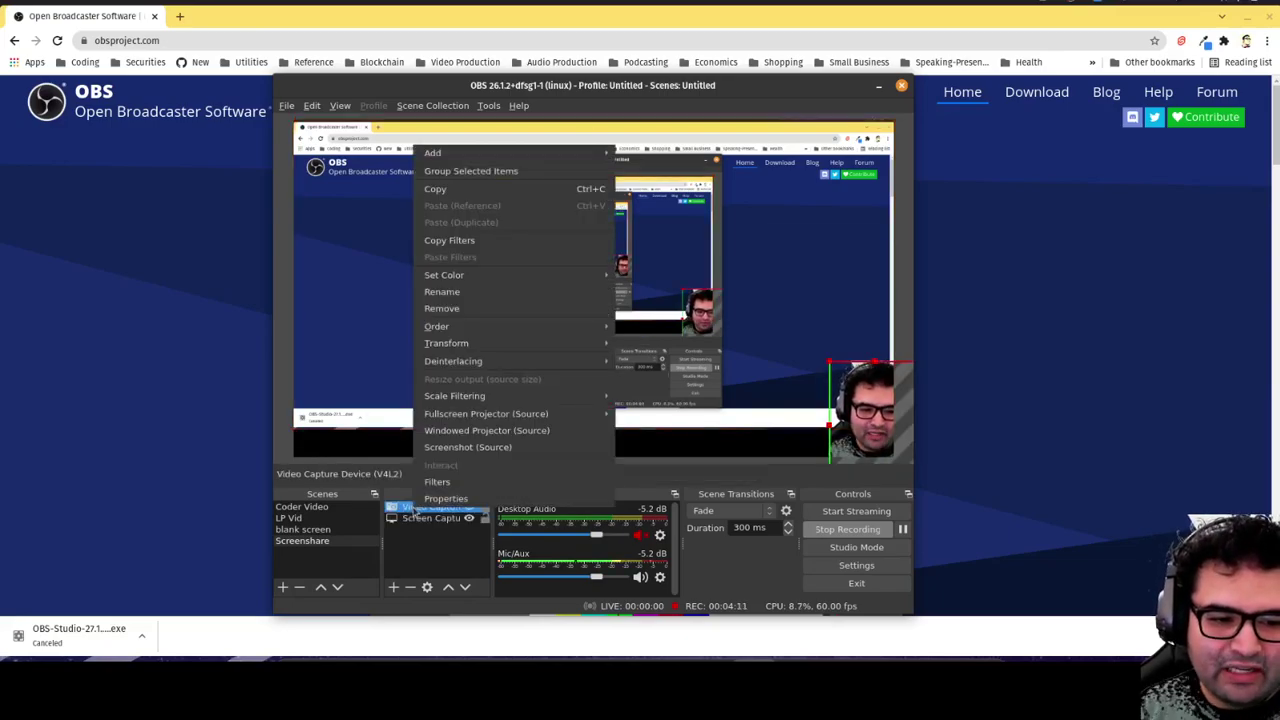
left_click(472, 485)
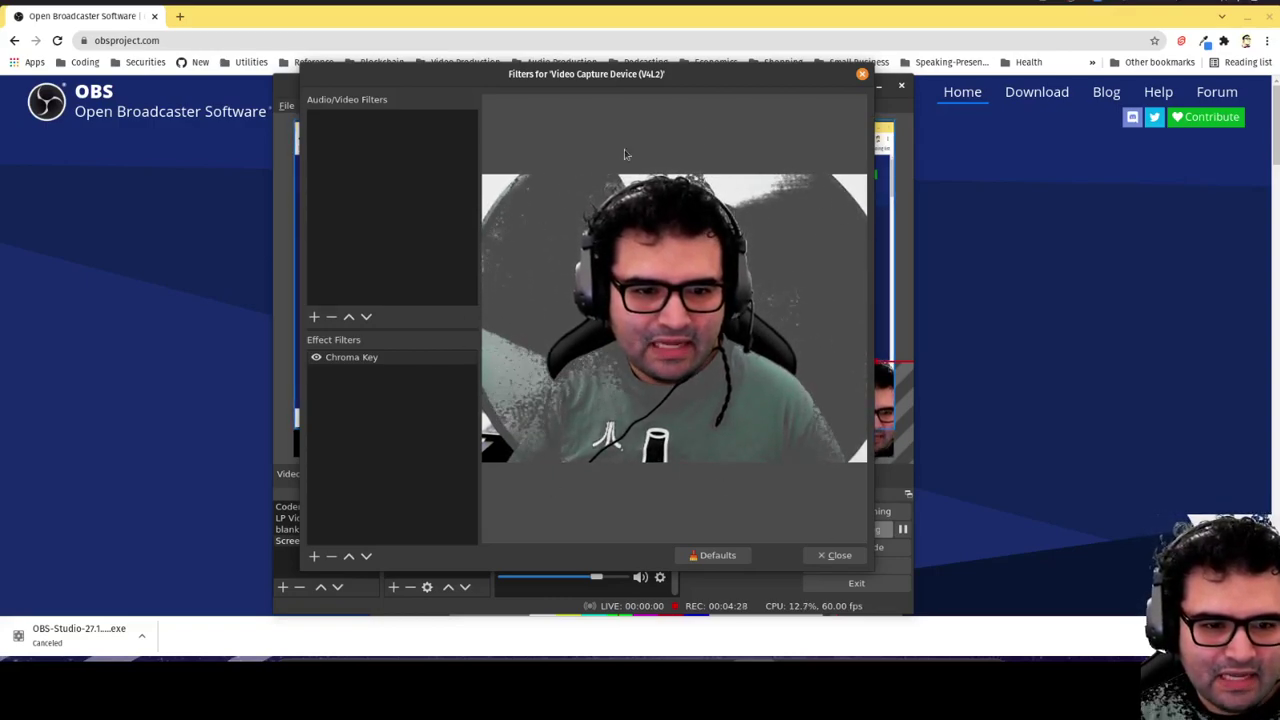
left_click(358, 359)
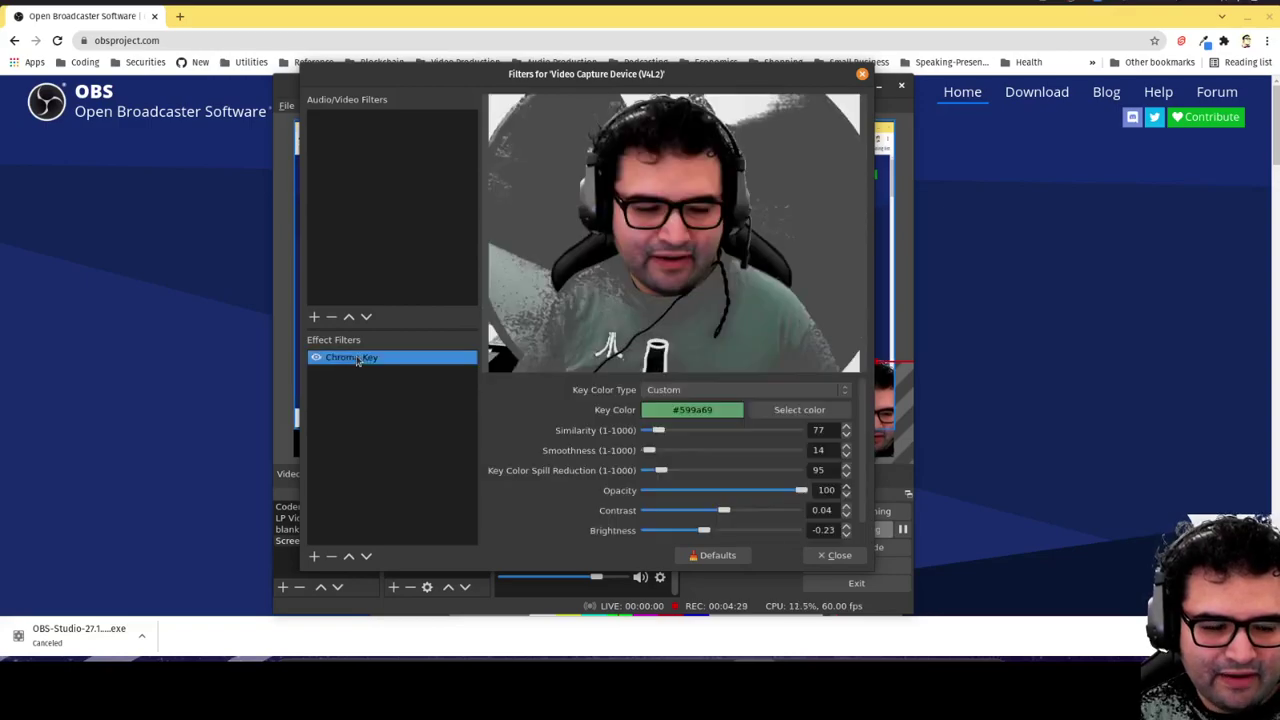
left_click(834, 392)
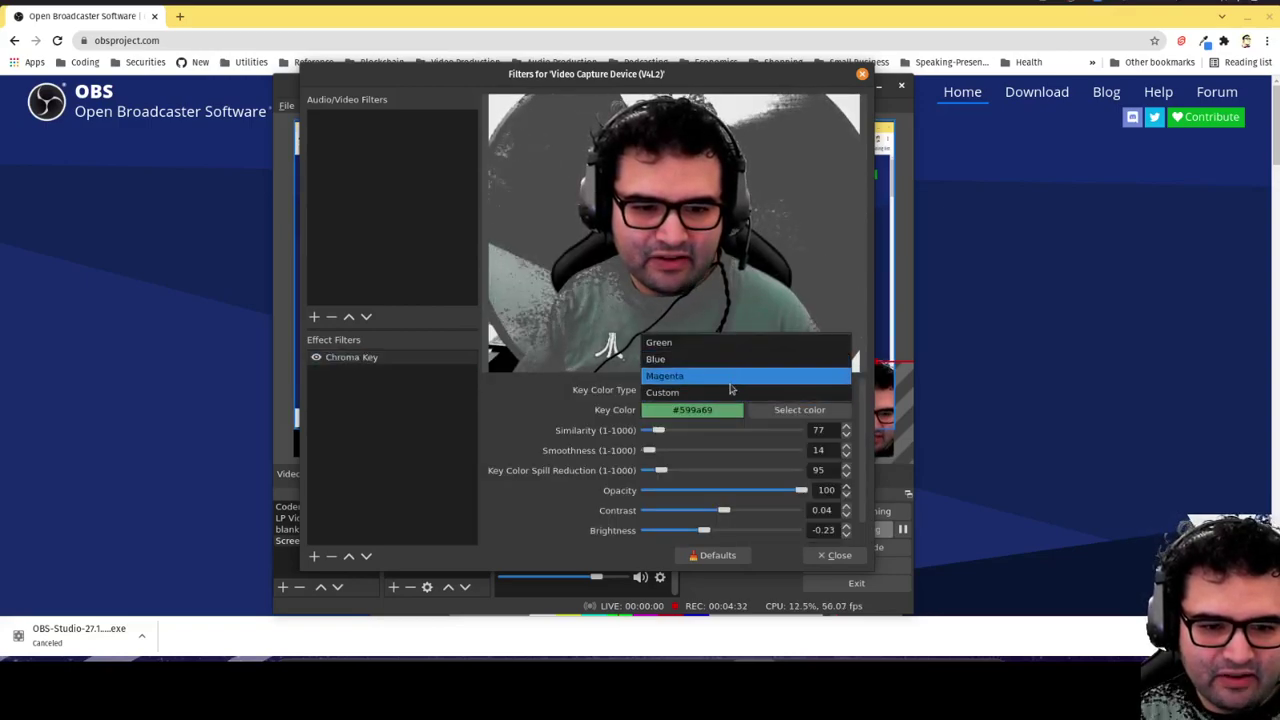
left_click(316, 358)
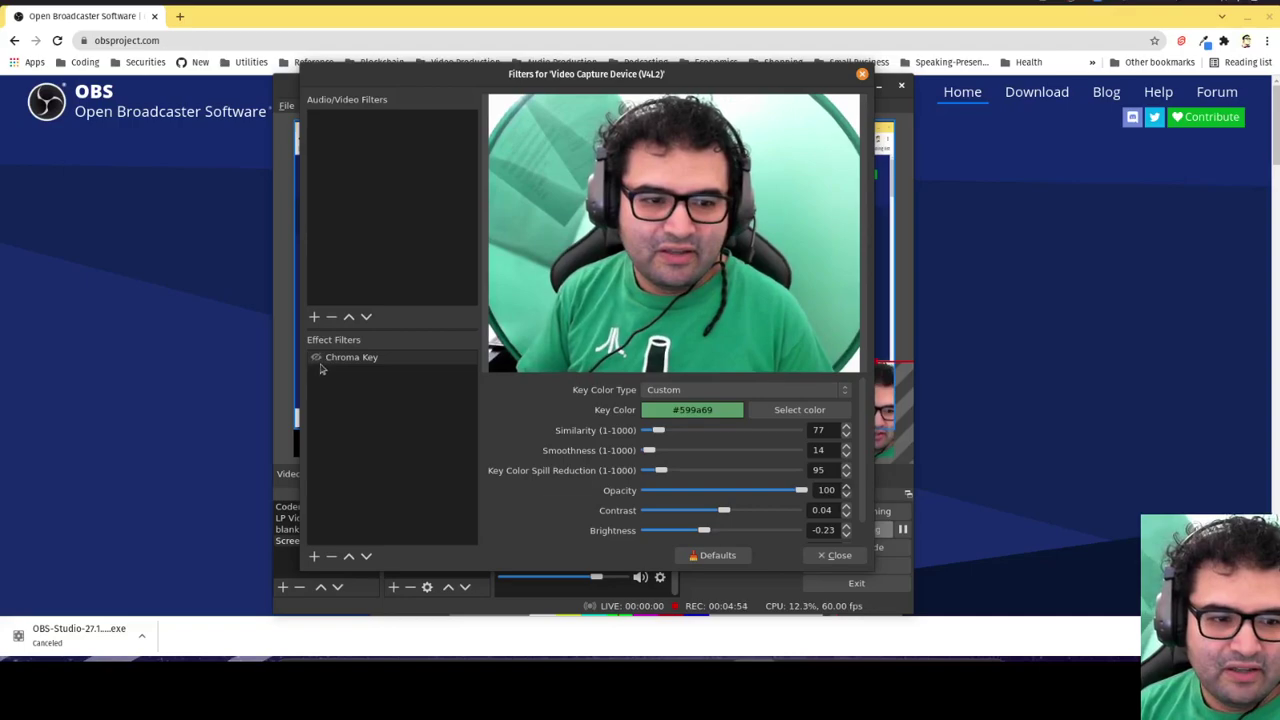
left_click(316, 358)
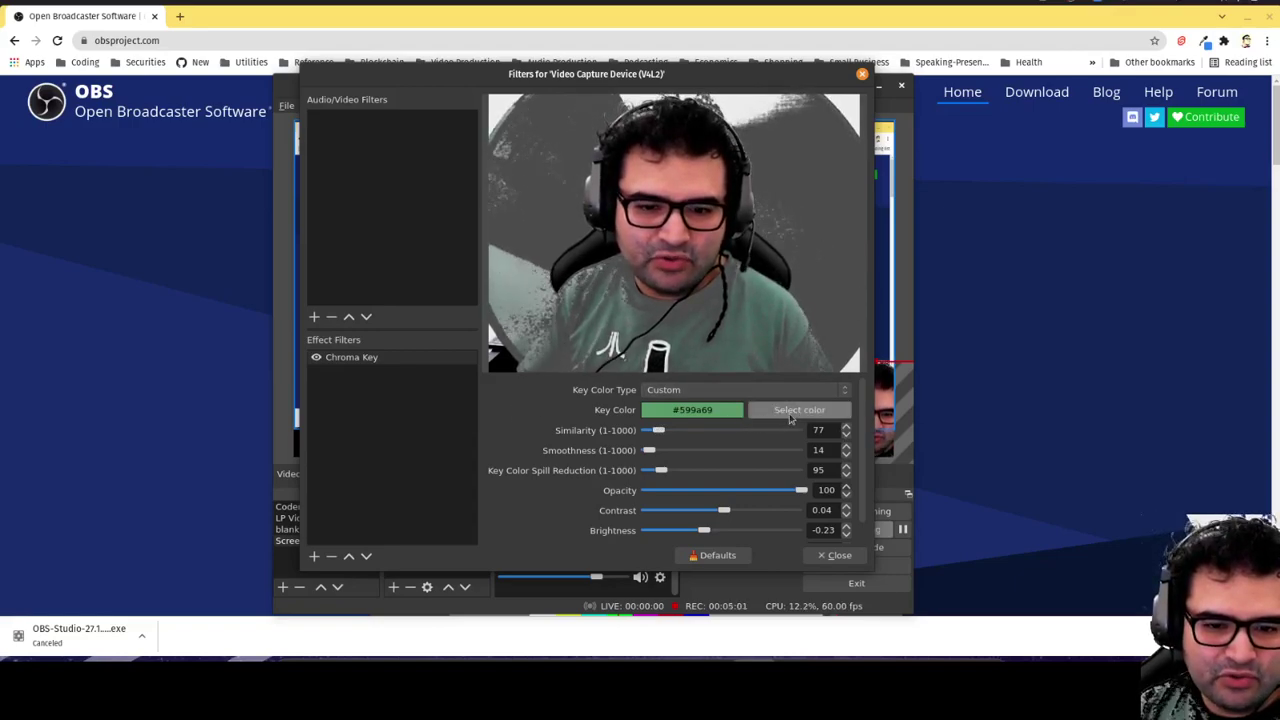
Disable the Chroma Key and review its colour chooser, keeping the key colour type Custom
left_click(316, 358)
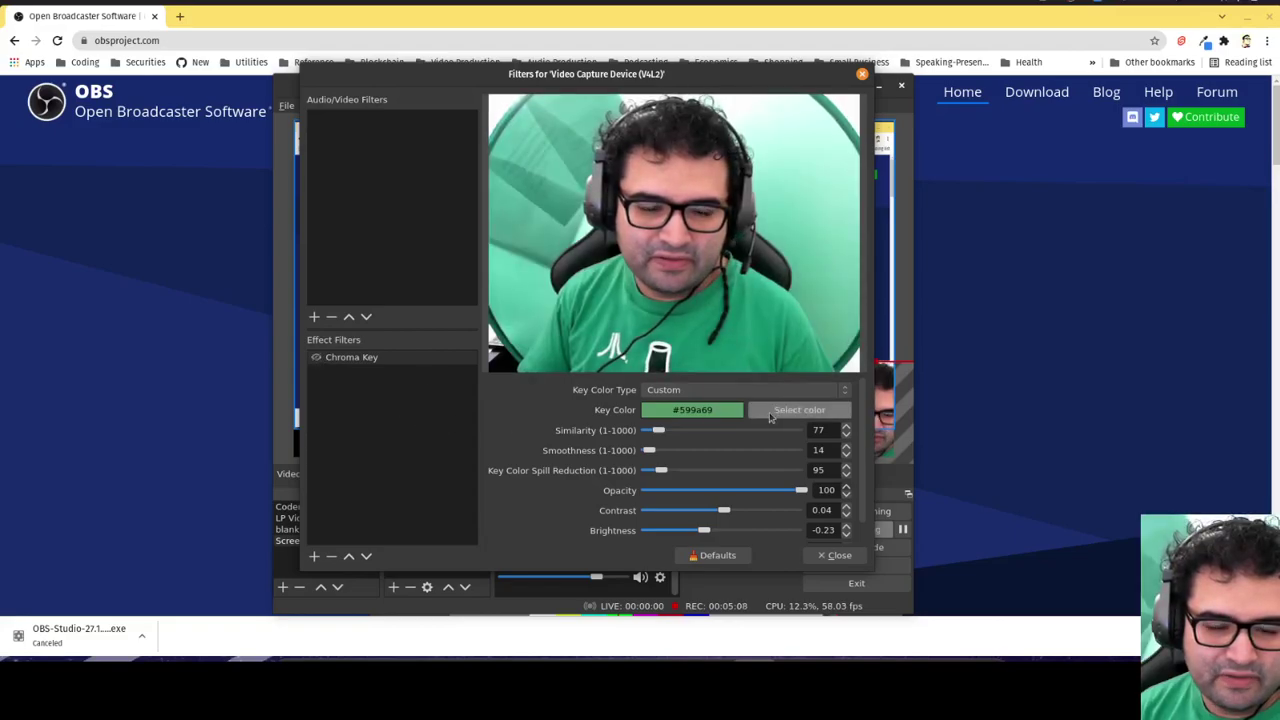
left_click(773, 412)
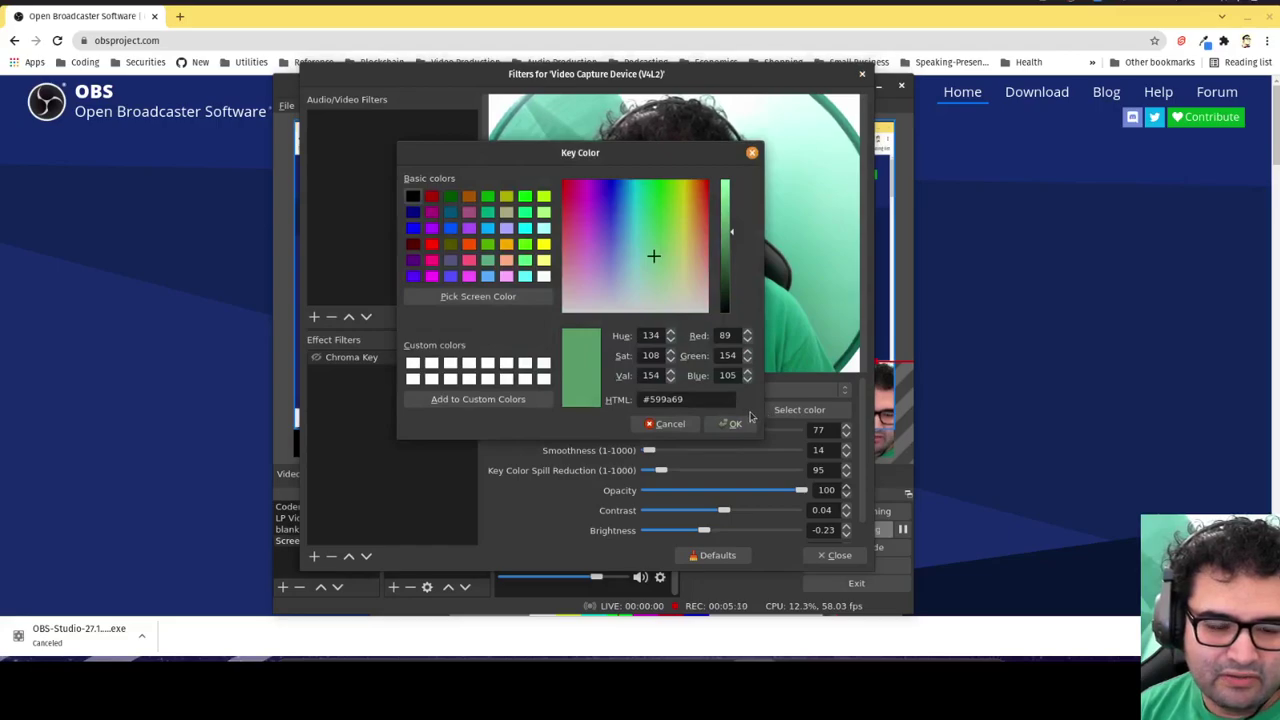
left_click(752, 155)
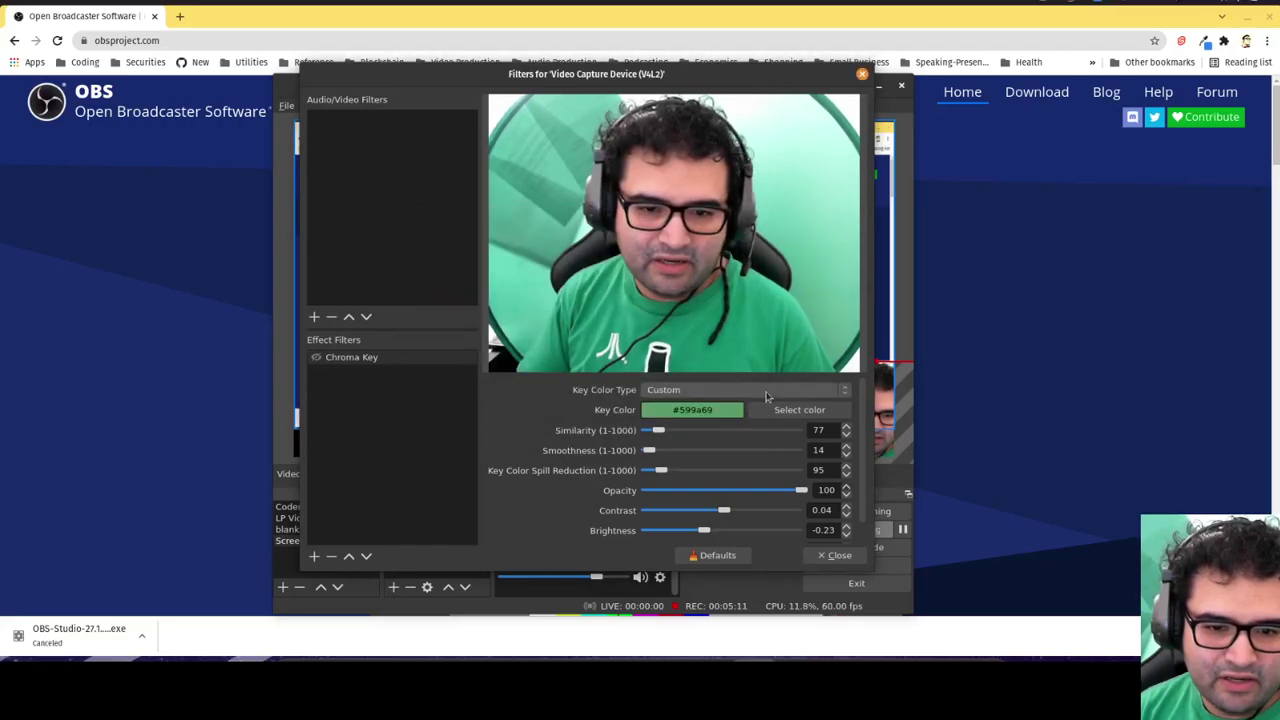
left_click(766, 394)
left_click(731, 393)
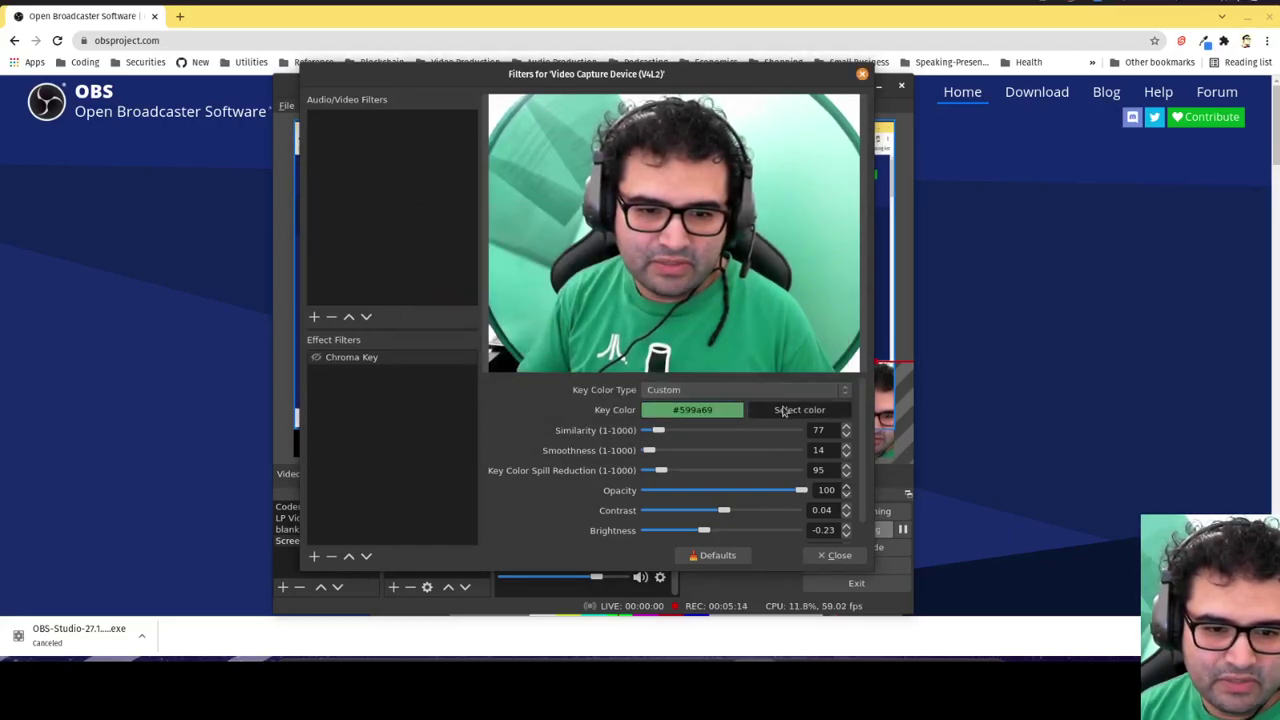
Sample the green backdrop with Pick Screen Color, discard it, and re-enable the Chroma Key
left_click(786, 410)
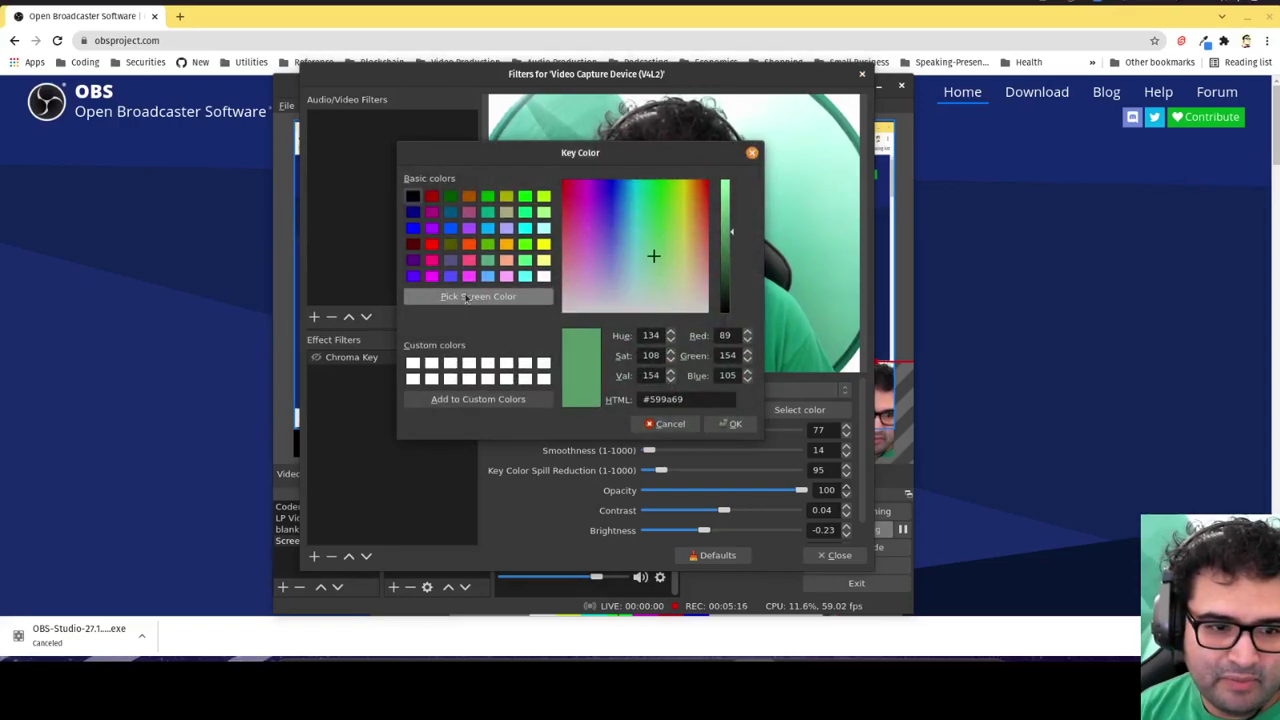
left_click(480, 297)
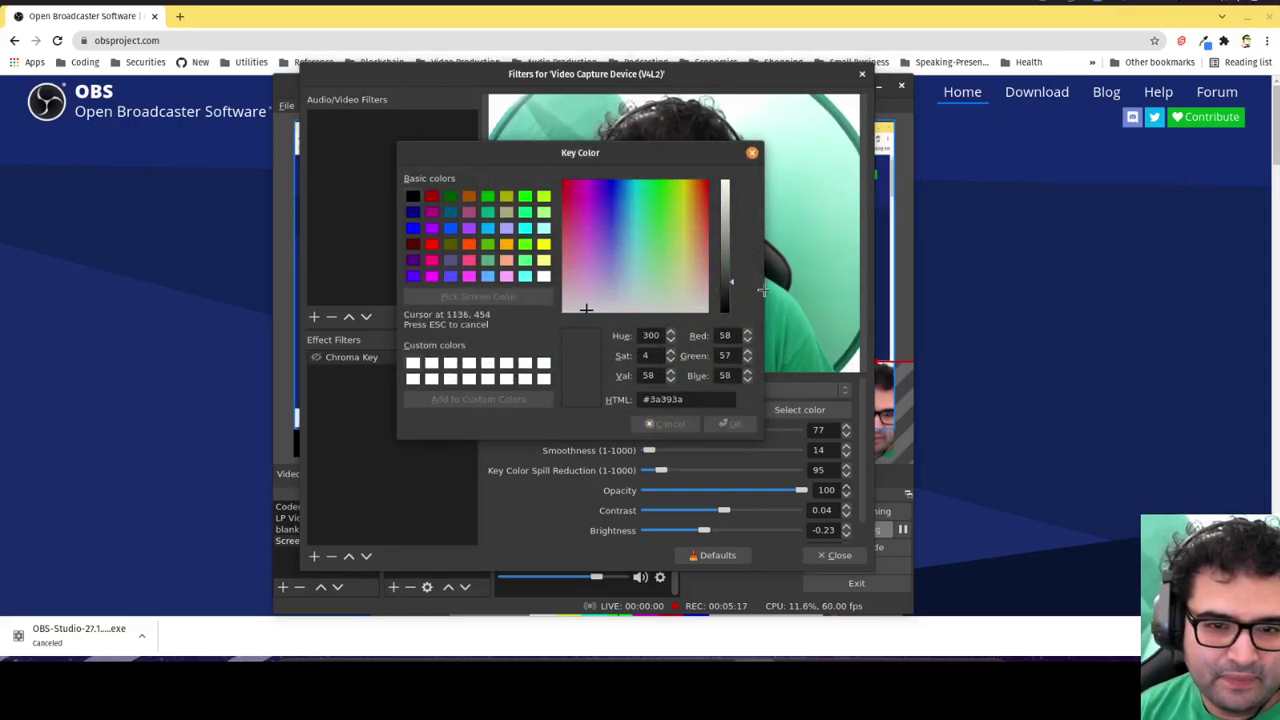
left_click(785, 215)
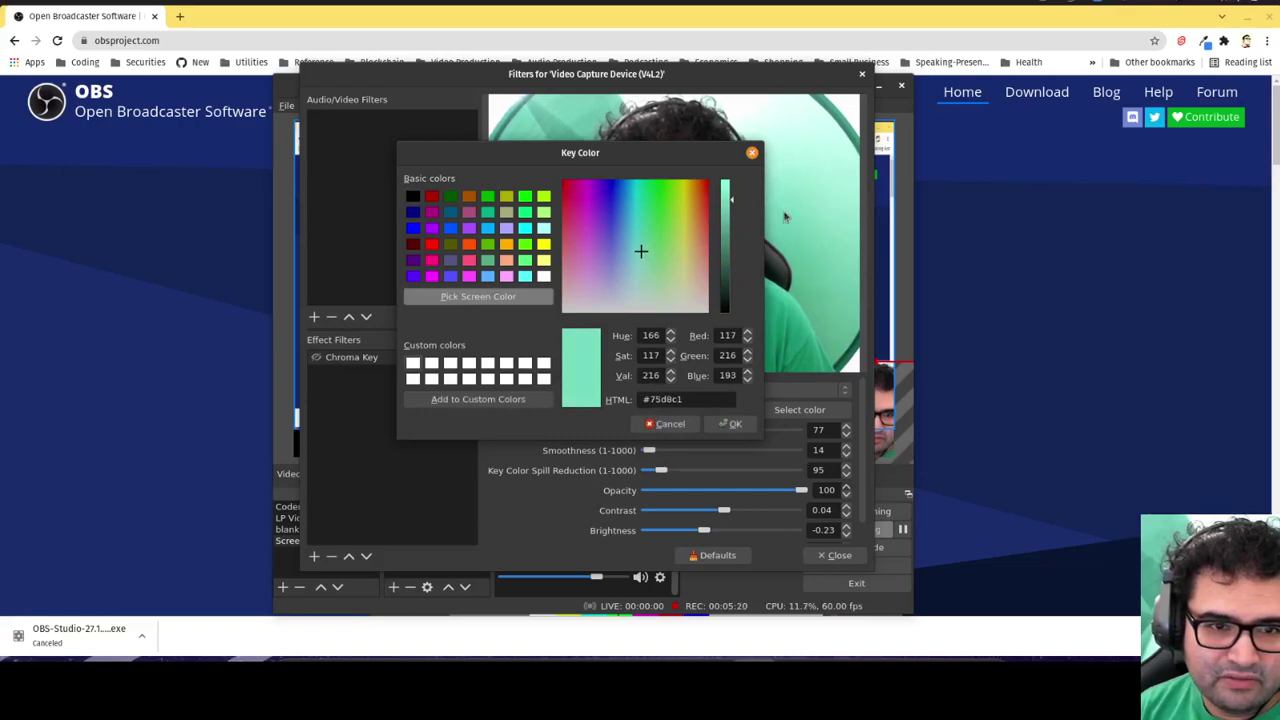
left_click(752, 154)
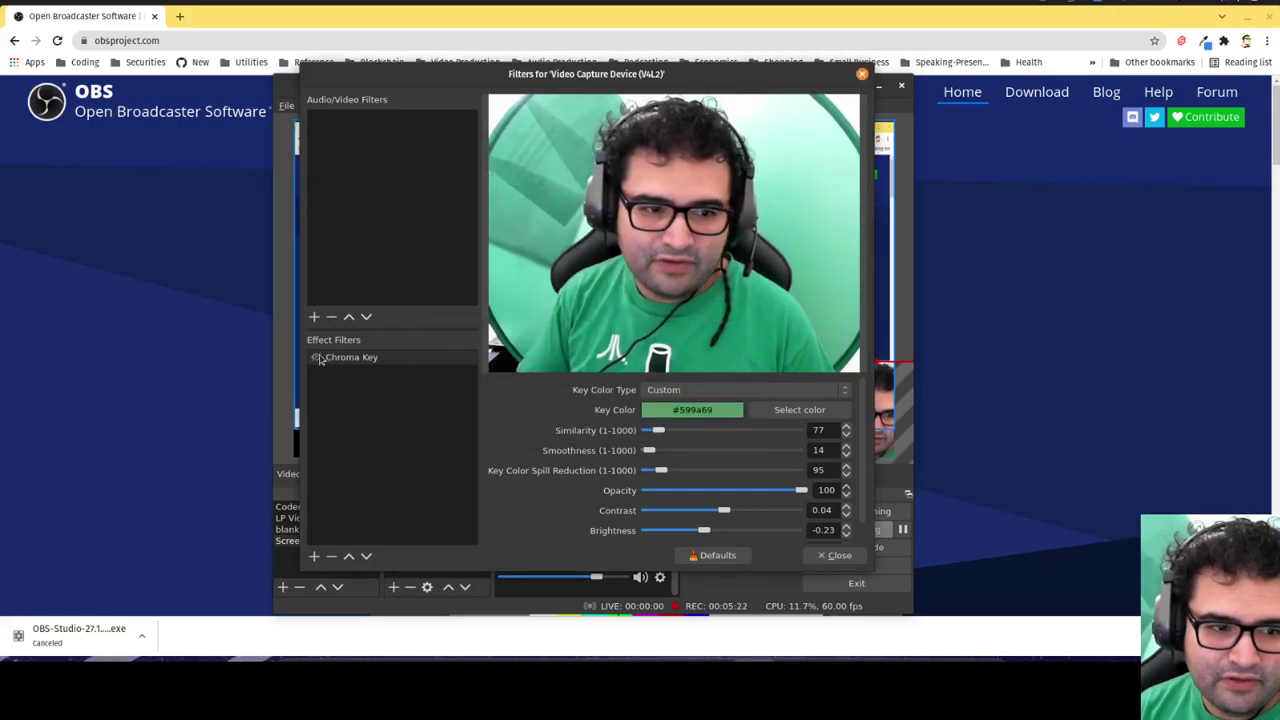
left_click(317, 358)
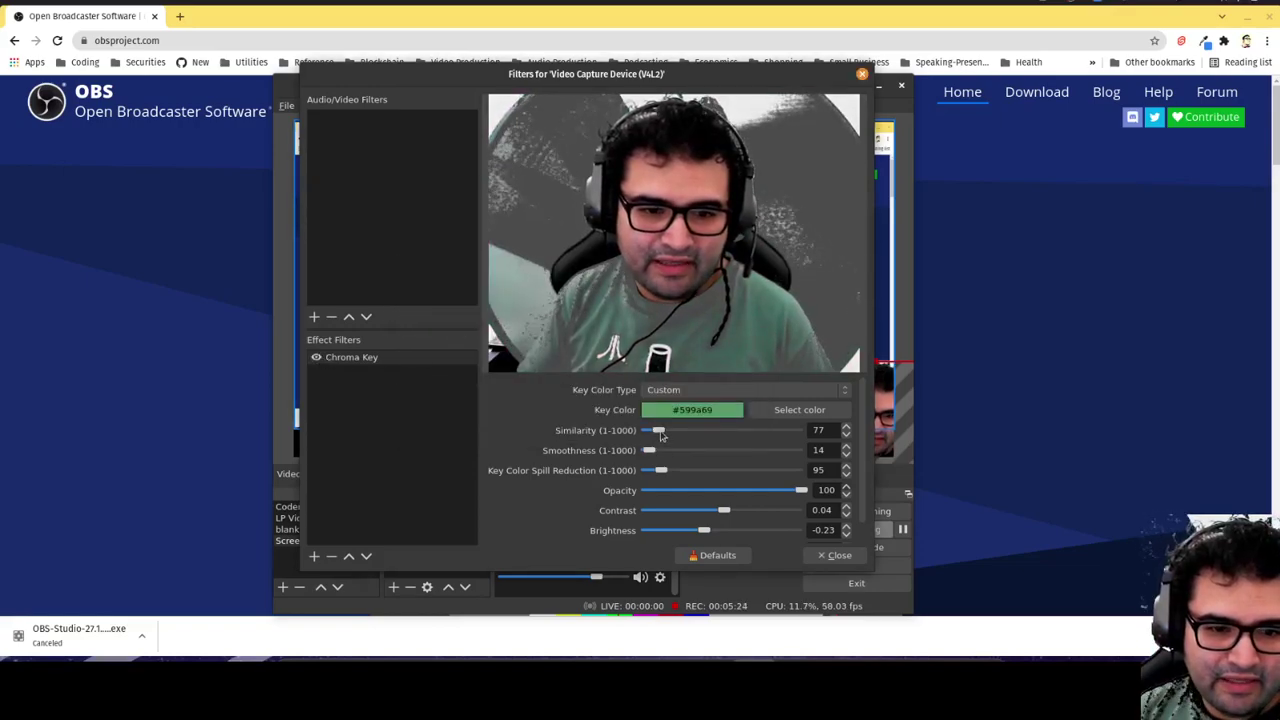
Set Chroma Key similarity to 91 and smoothness to 19, then close the Filters window
left_click_drag(660, 435, 662, 435)
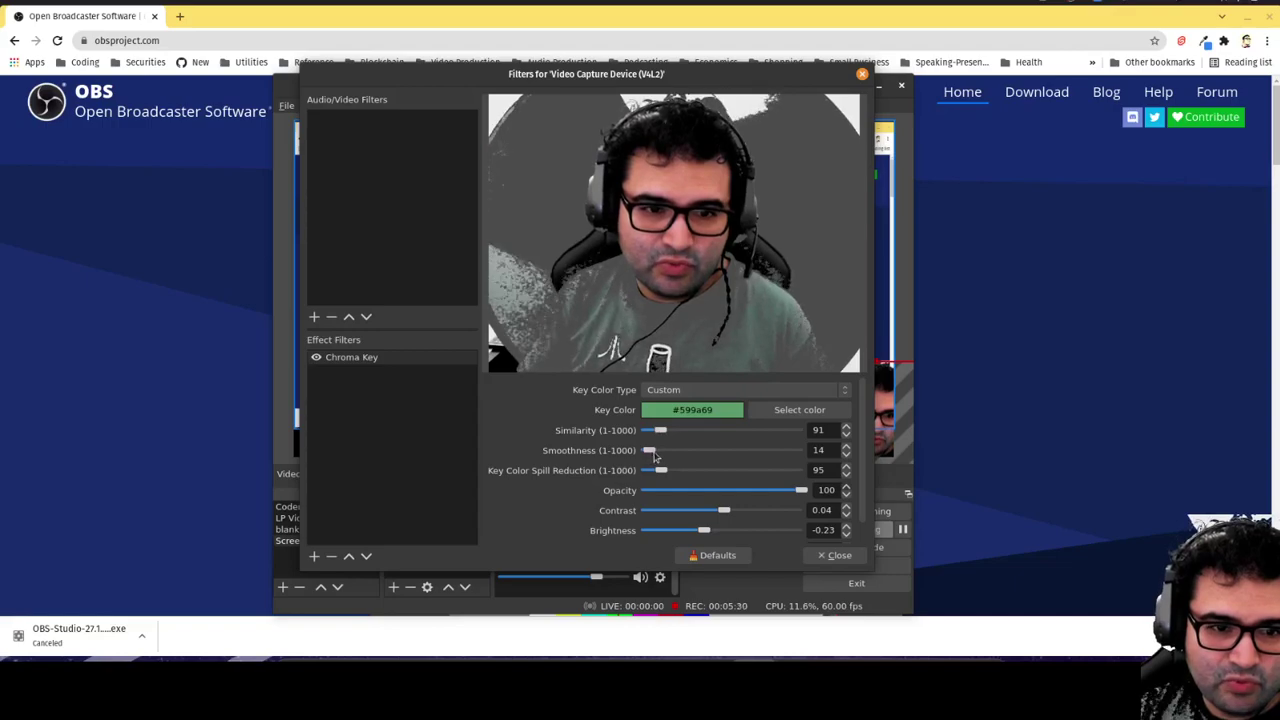
mouse_move(655, 457)
left_mouse_down()
mouse_move(670, 454)
mouse_move(657, 453)
left_mouse_up()
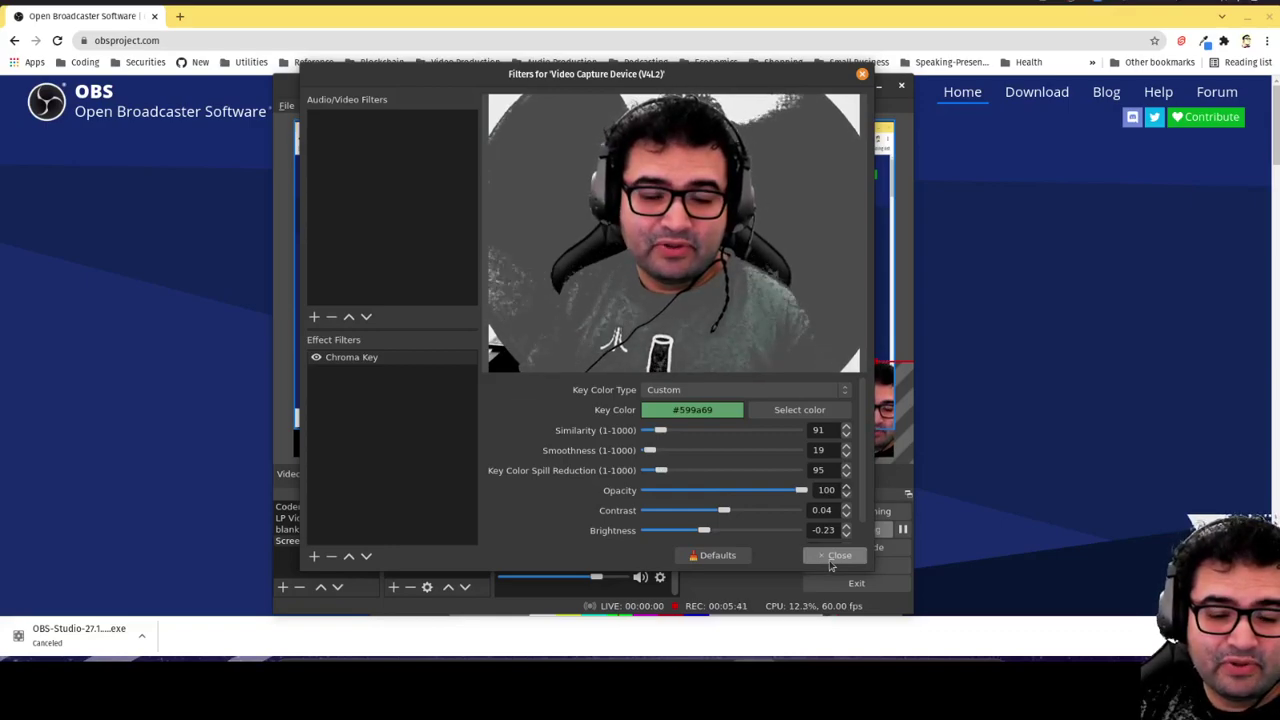
left_click(830, 558)
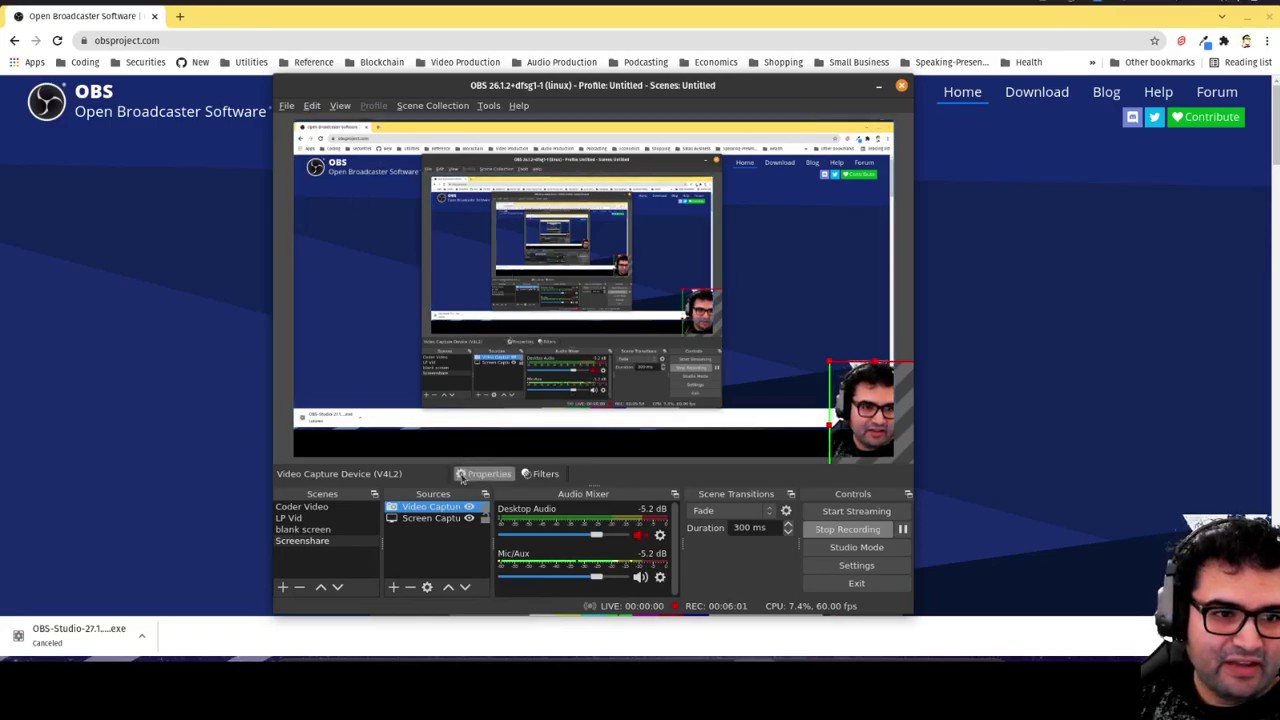
Reopen the Video Capture source's filters and list the effect filters available to add
right_click(449, 508)
left_click(463, 487)
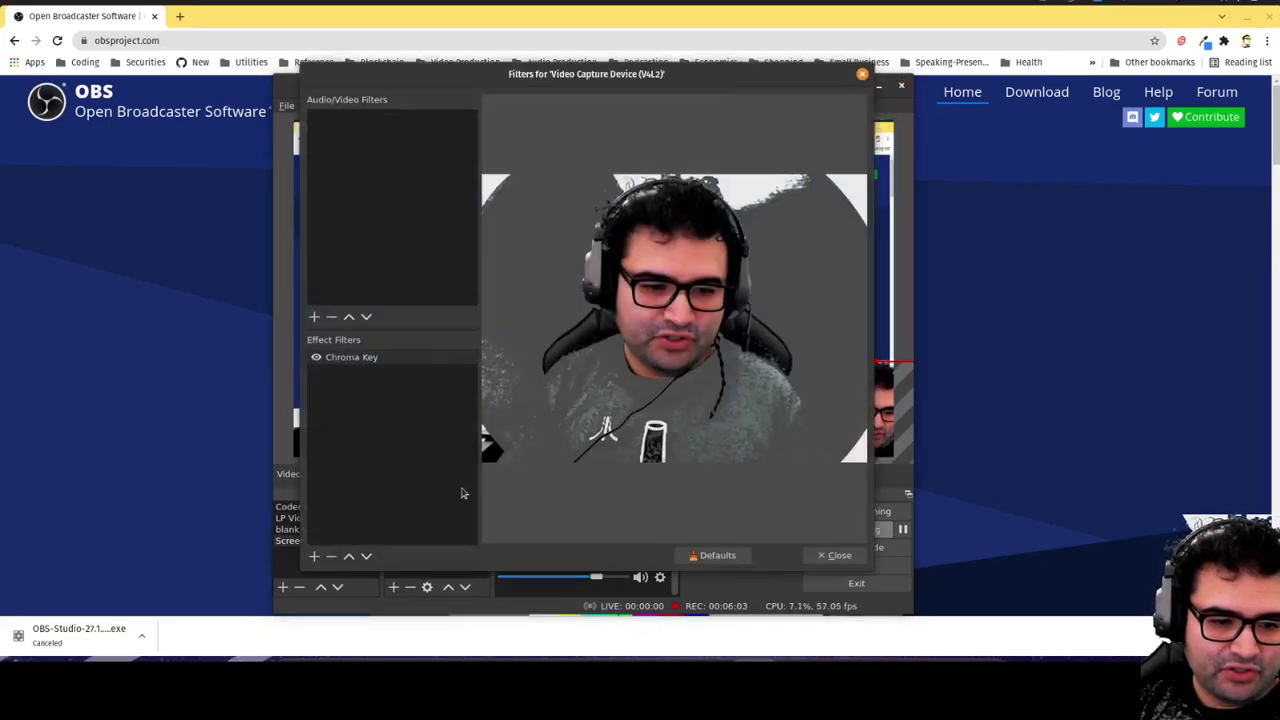
left_click(313, 558)
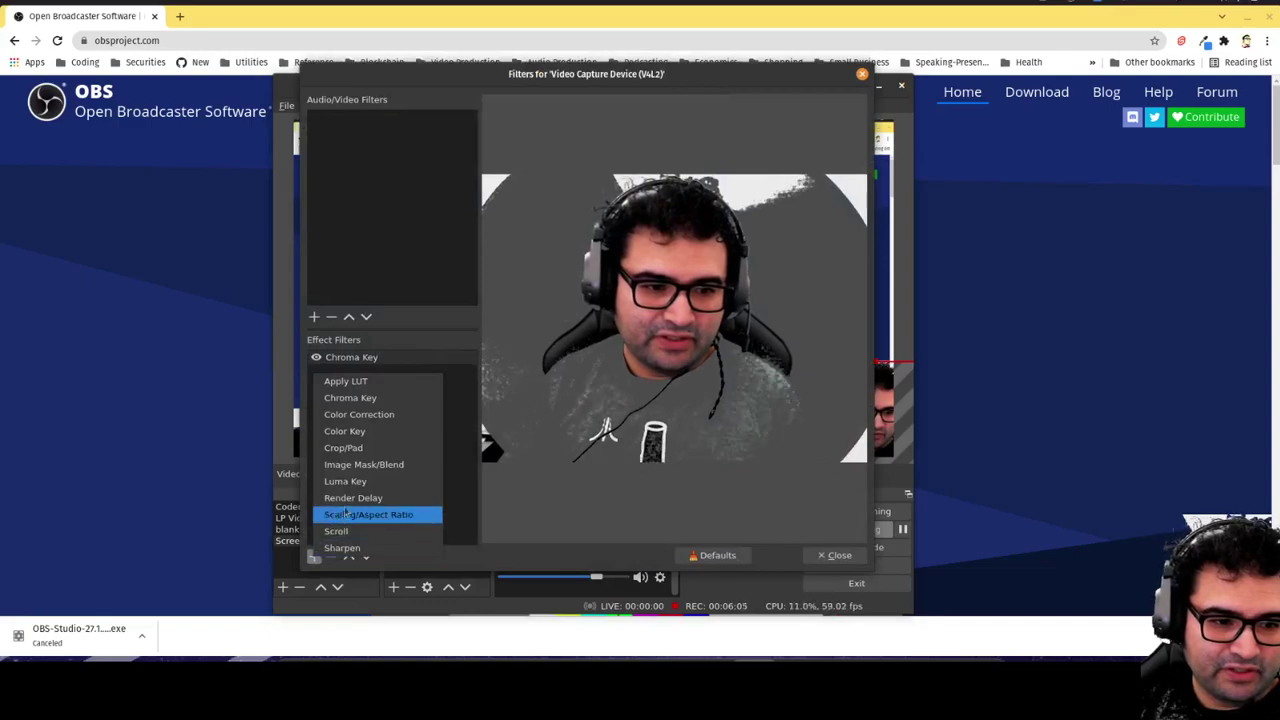